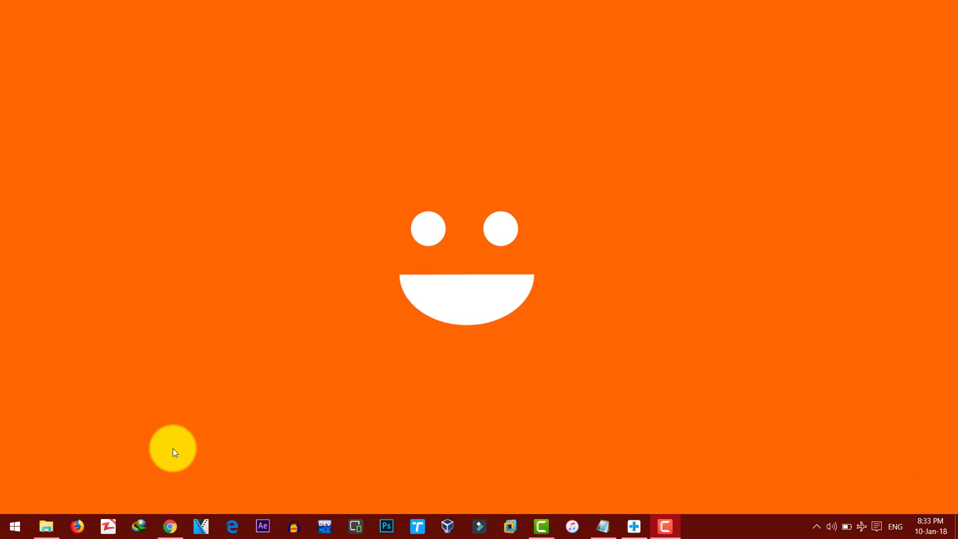
Review the dr.fone Full Toolkit pricing page, then request the dr.fone free trial download.
click(170, 526)
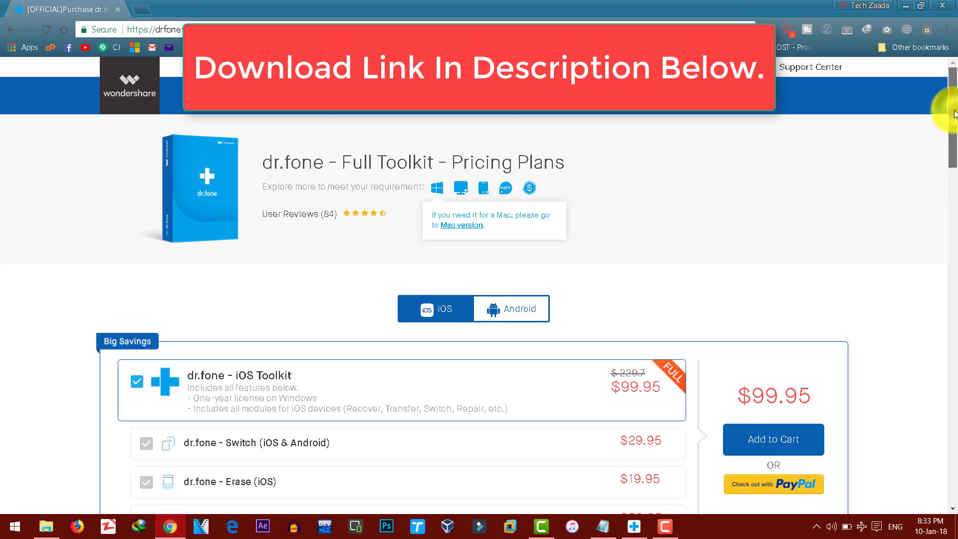
drag(954, 114, 955, 288)
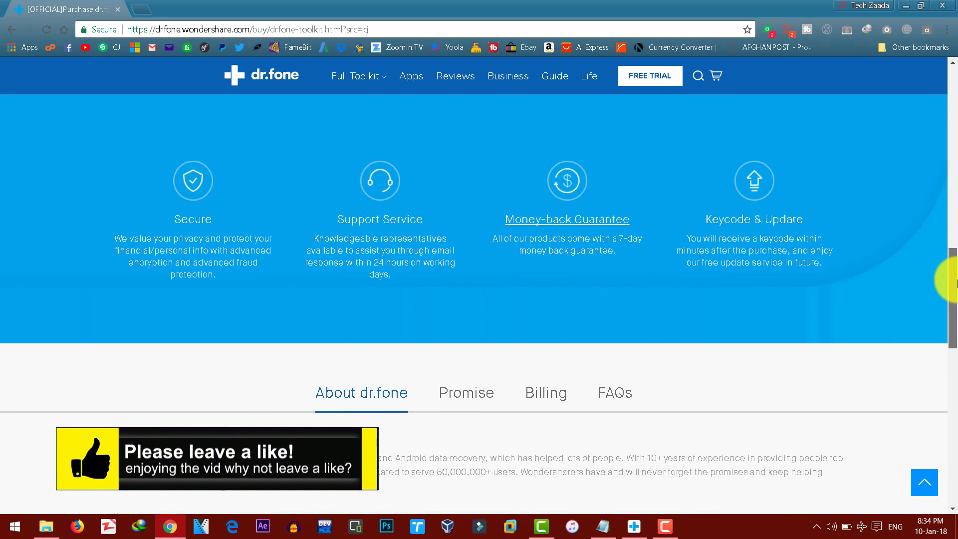
drag(954, 282, 955, 100)
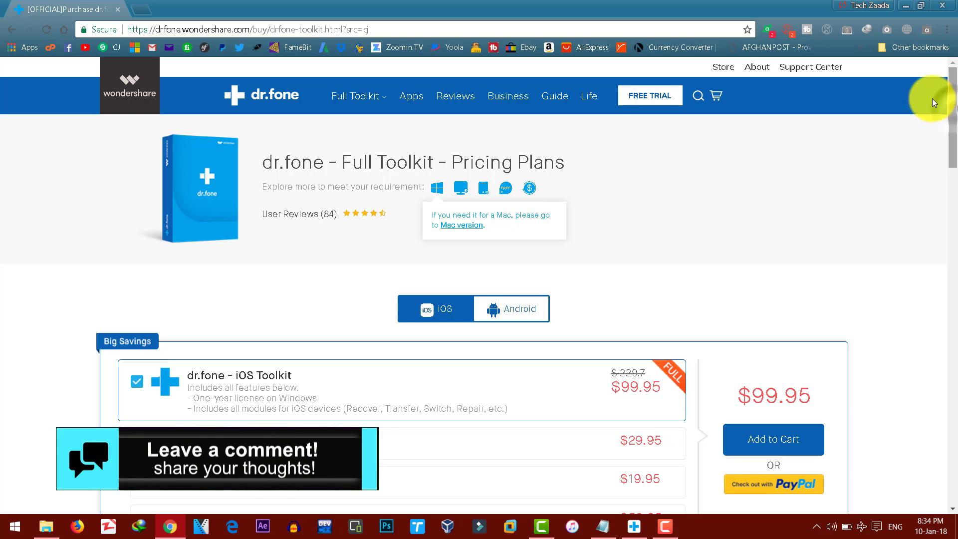
click(643, 96)
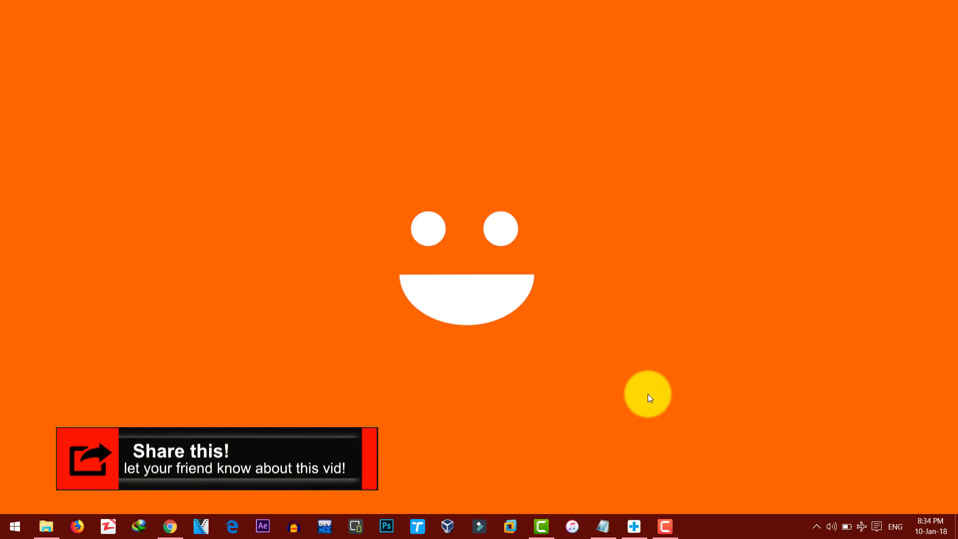
Bring up the dr.fone main toolkit window from the taskbar and reposition it on screen.
click(634, 526)
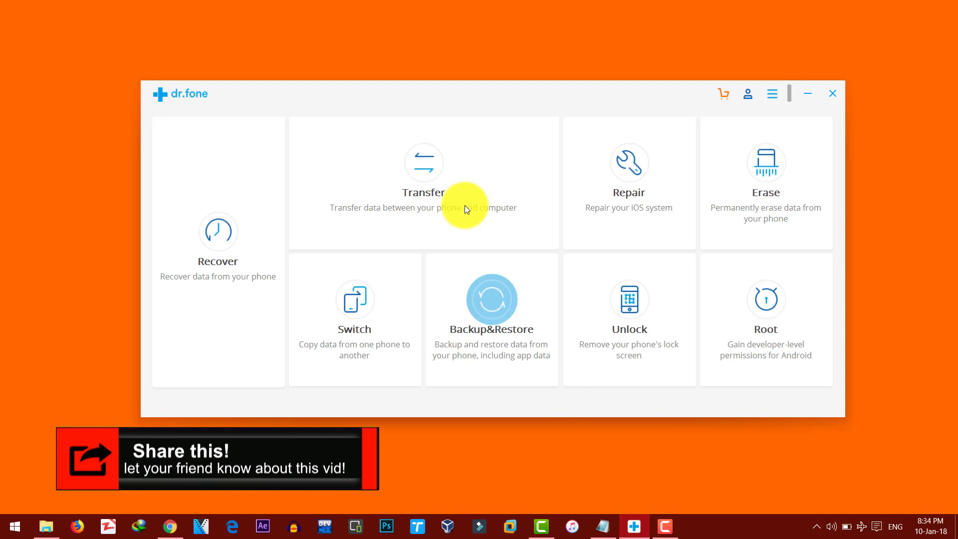
drag(494, 100, 501, 94)
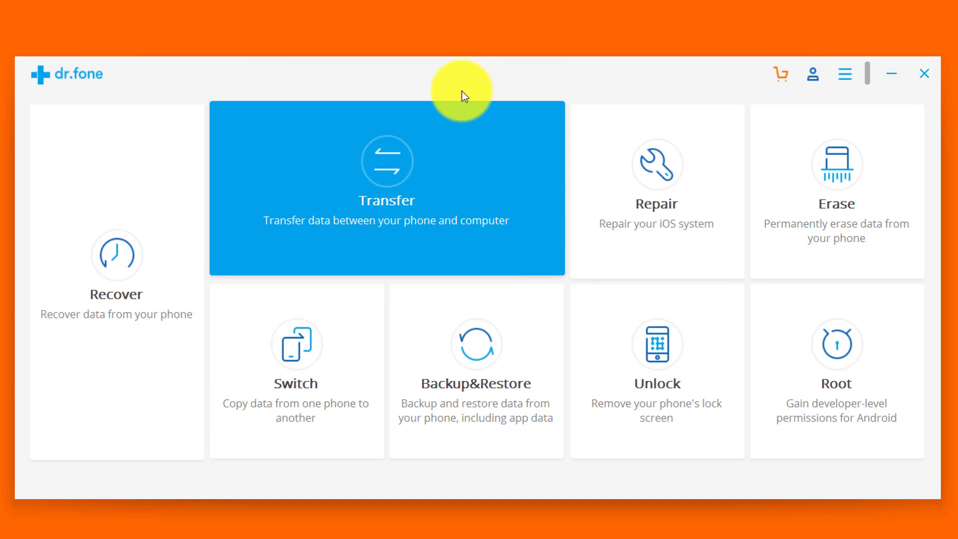
Launch the Switch tool to transfer from the iPhone to the Xperia Z.
drag(468, 82, 469, 76)
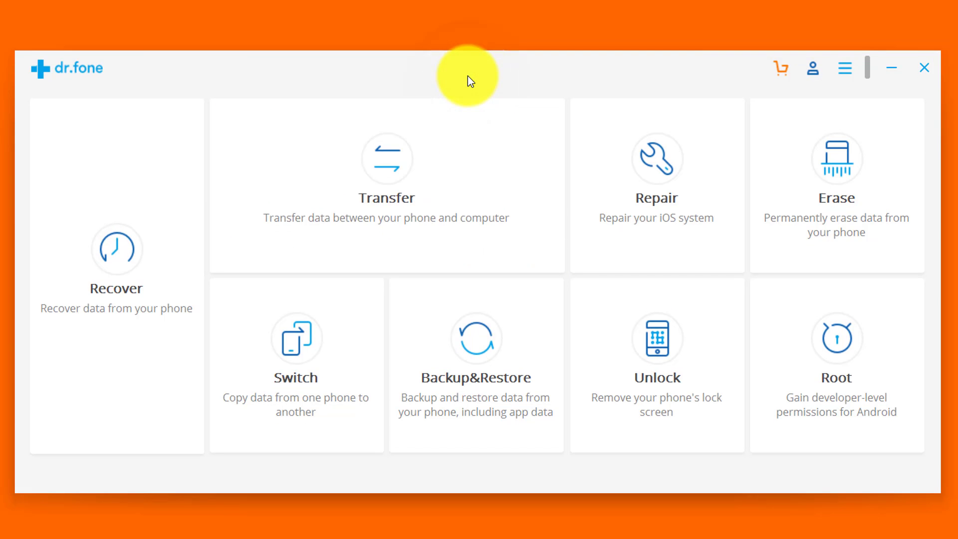
click(304, 340)
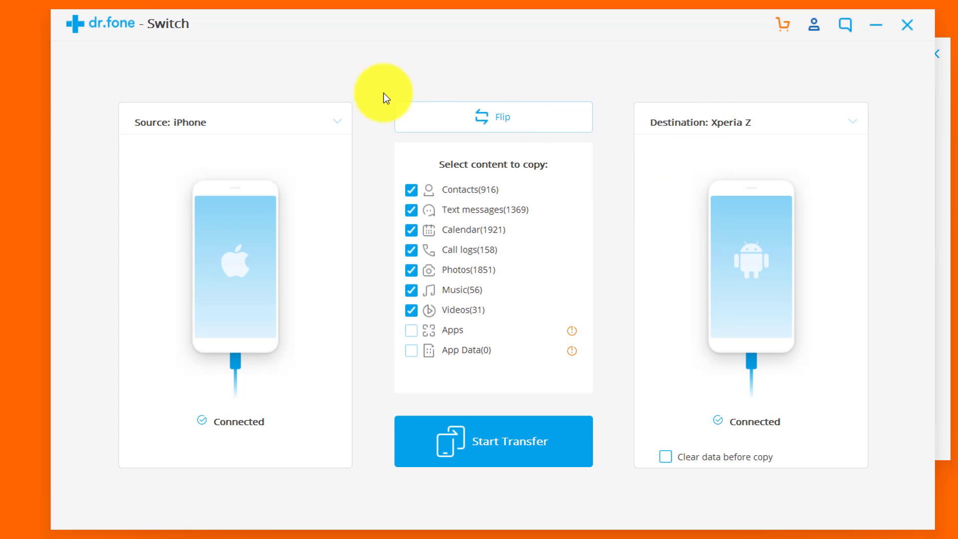
click(493, 118)
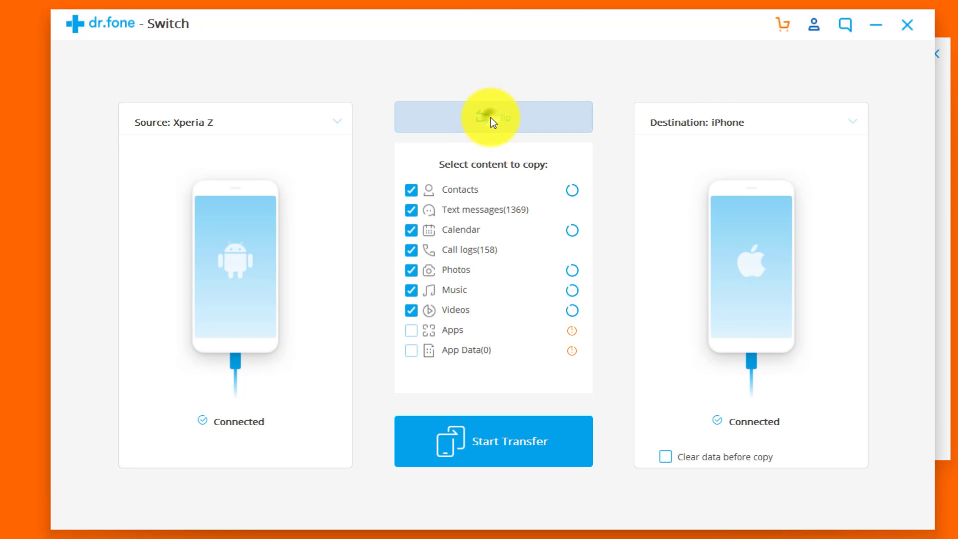
click(490, 118)
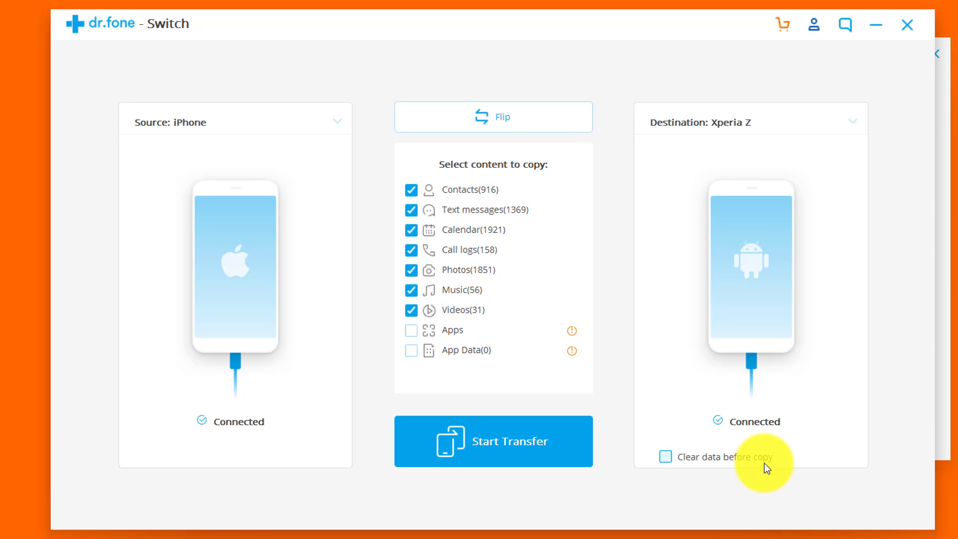
click(668, 456)
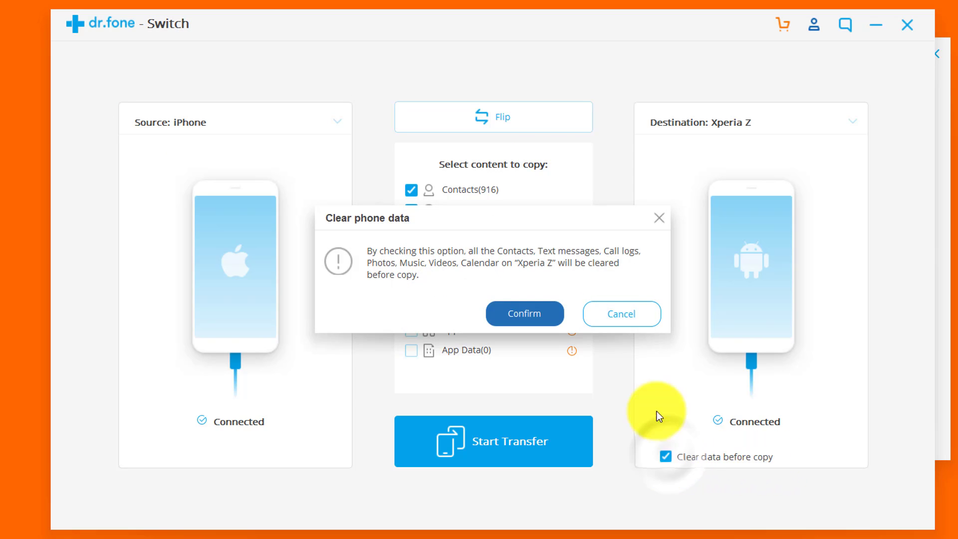
click(630, 315)
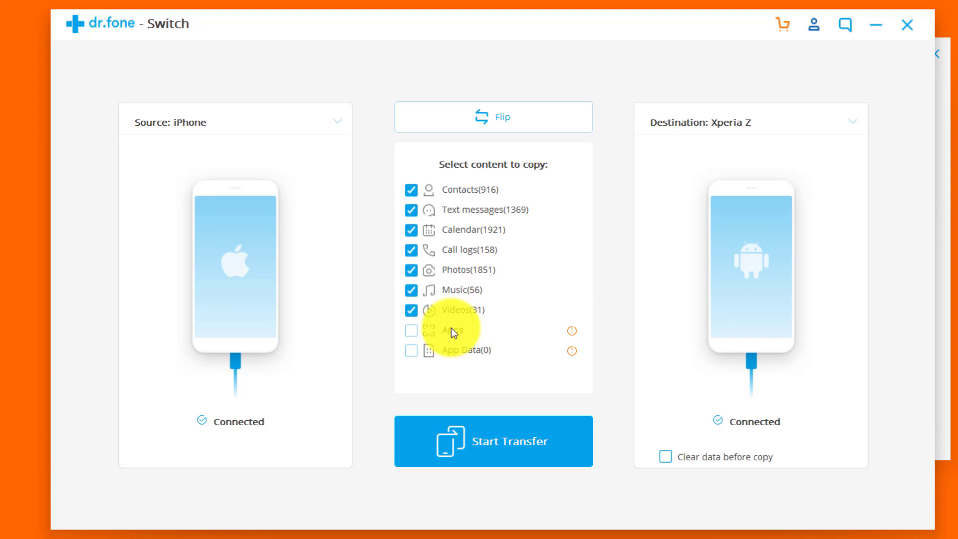
Start the iPhone-to-Xperia Z transfer and acknowledge the SMS app restore notice.
click(506, 442)
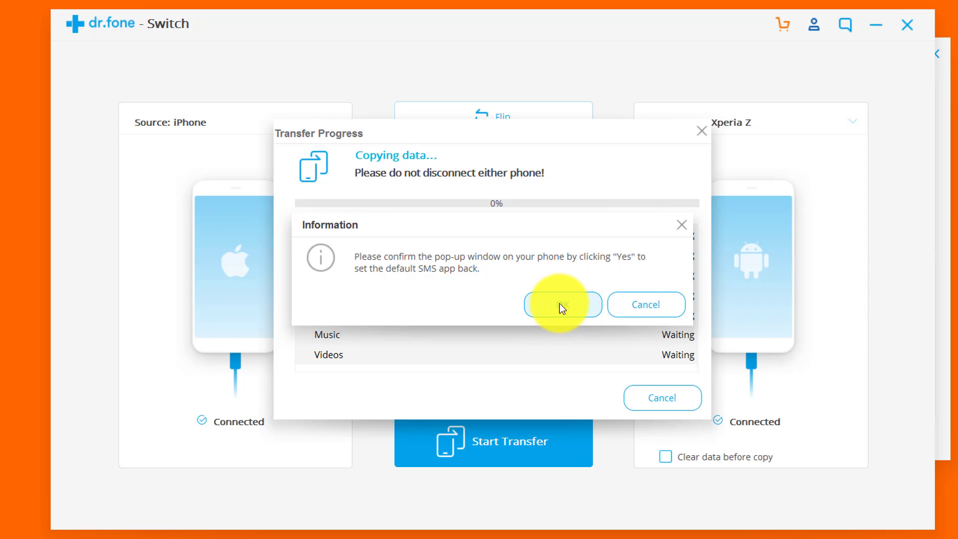
click(562, 304)
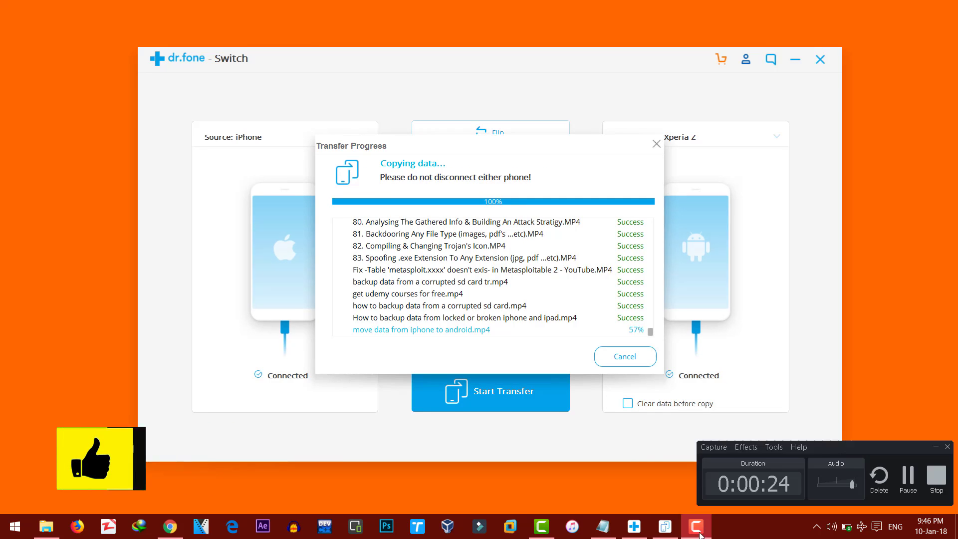
Dismiss the transfer-complete dialog to return to the Switch screen.
click(625, 359)
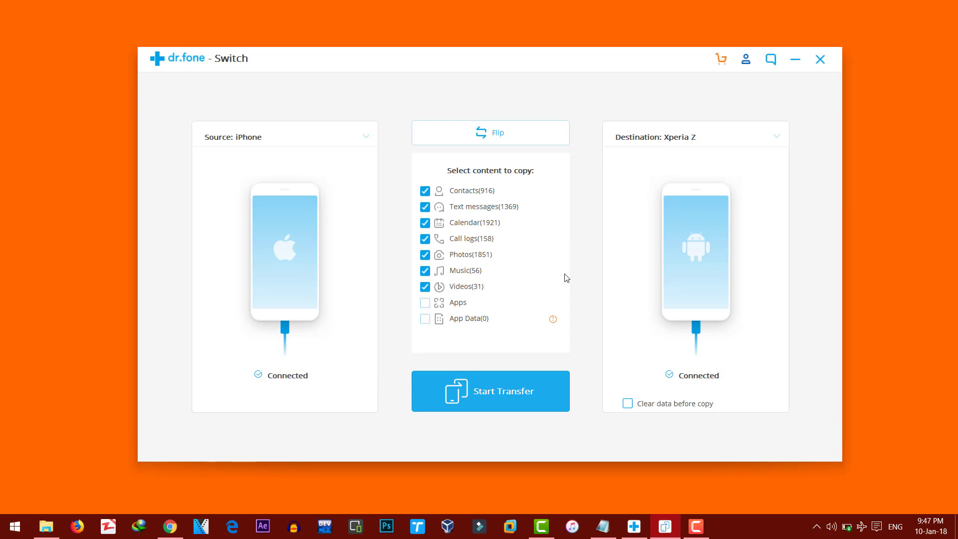